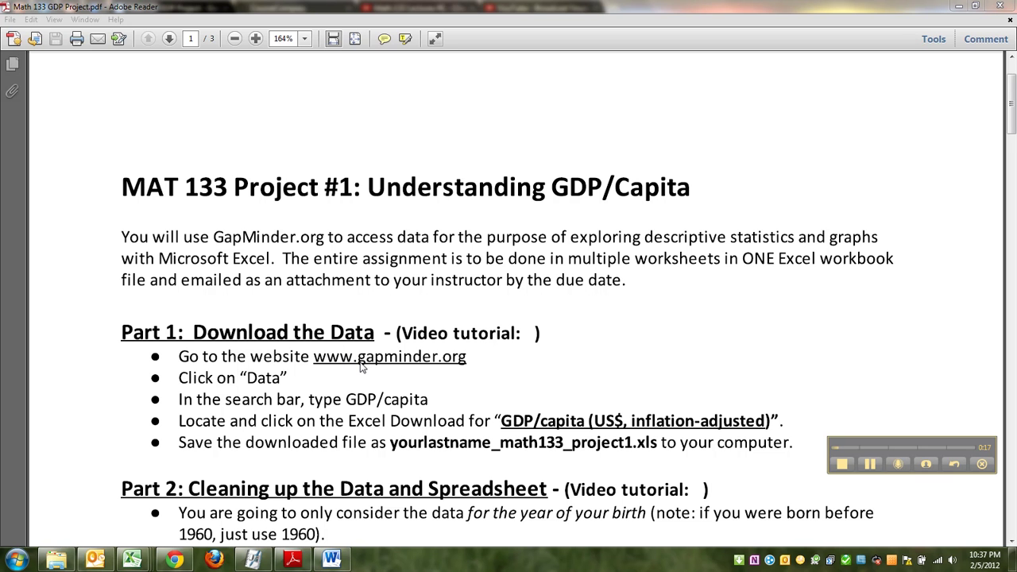
{"action": "left_click", "coordinate": [187, 560]}
{"action": "left_click", "coordinate": [613, 8]}
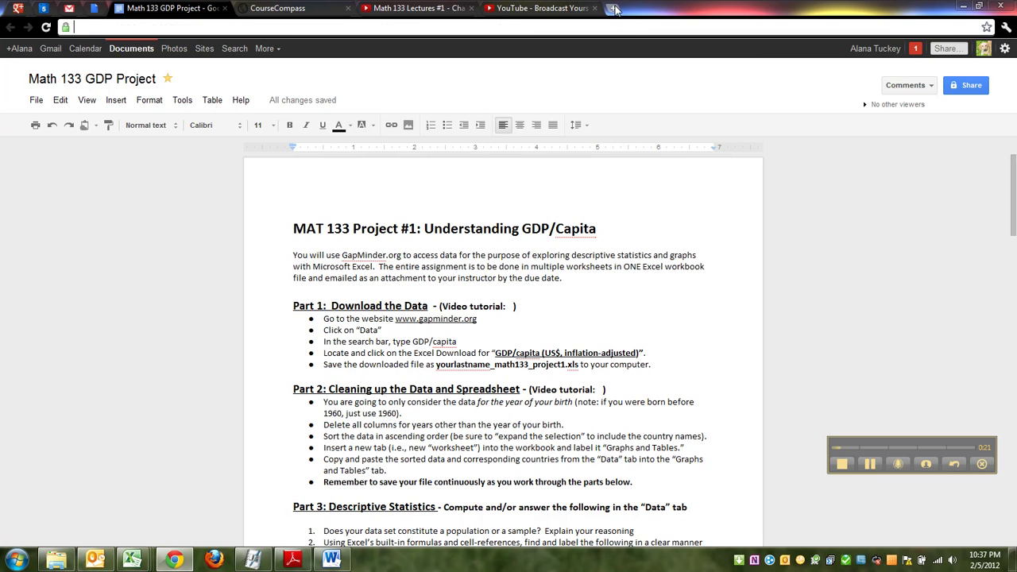
{"action": "type", "text": "www."}
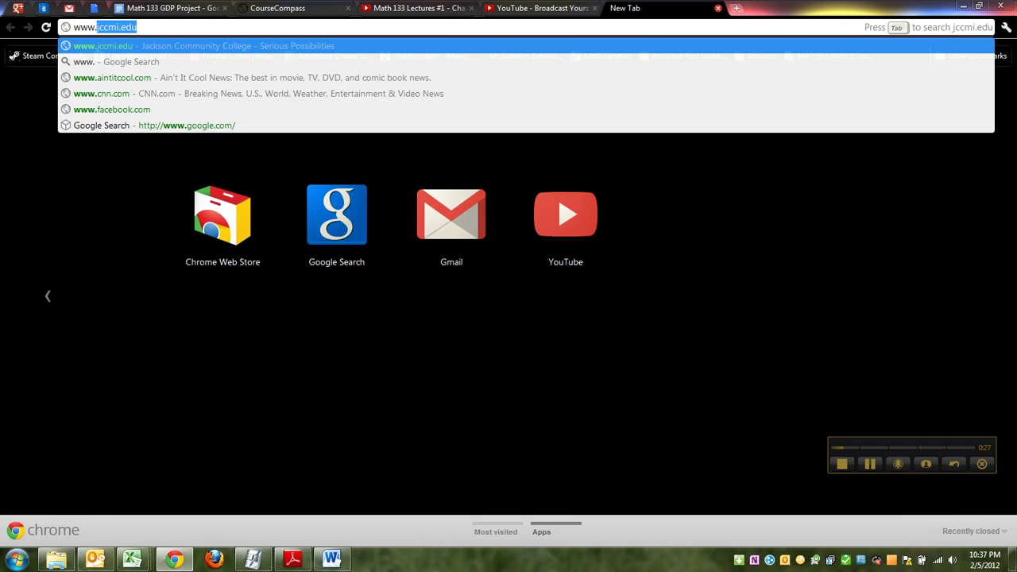
{"action": "type", "text": "gapminder"}
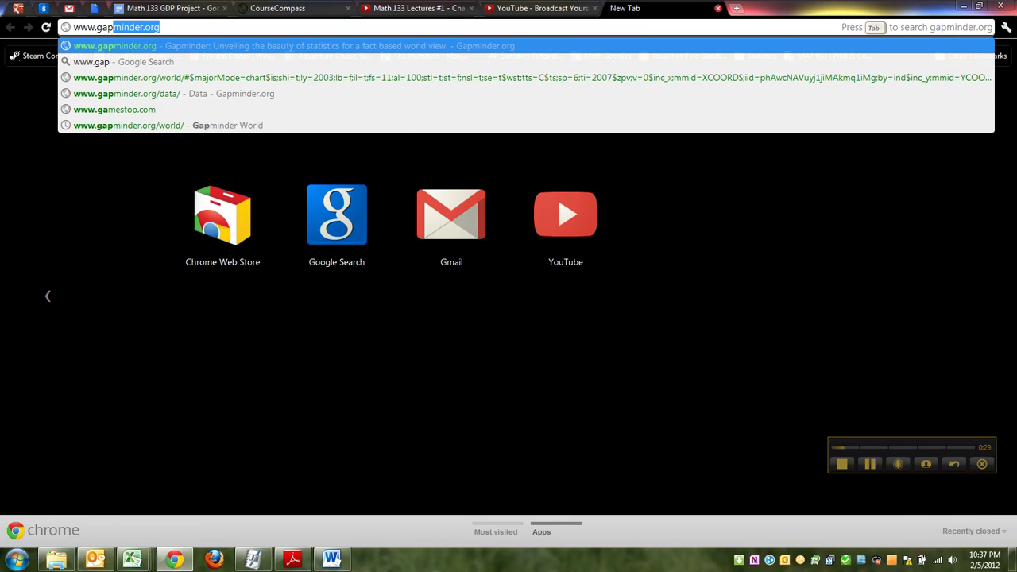
{"action": "key", "text": "Return"}
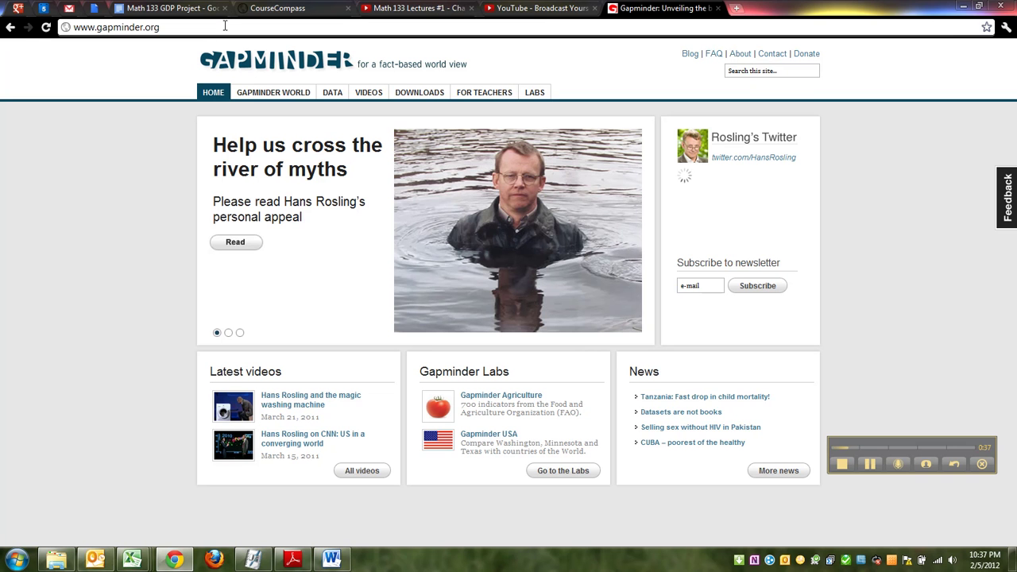
Step: Go to Gapminder's 'Data in Gapminder World' indicator listing
{"action": "left_click", "coordinate": [959, 449]}
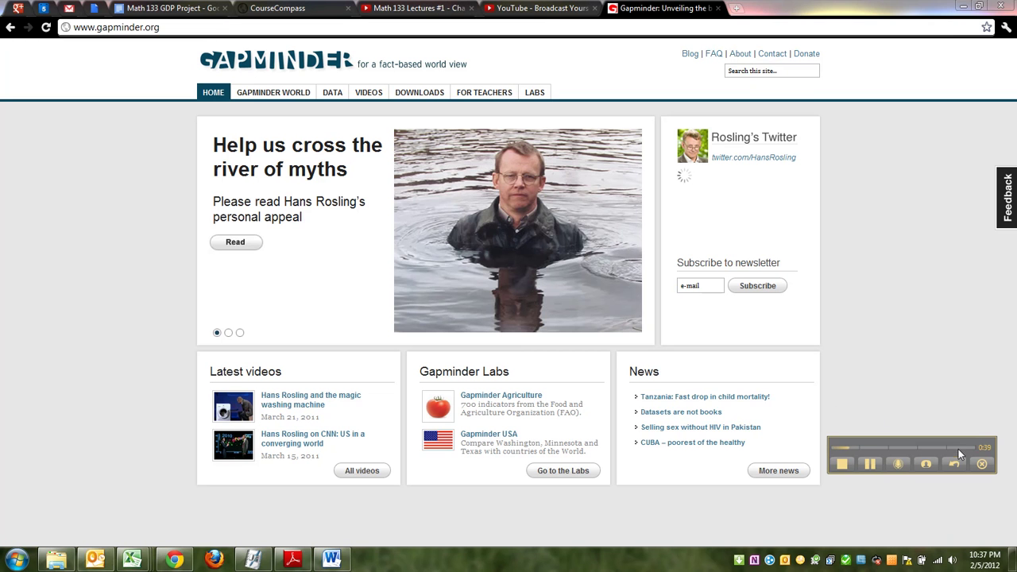
{"action": "left_click_drag", "start_coordinate": [959, 449], "coordinate": [962, 470]}
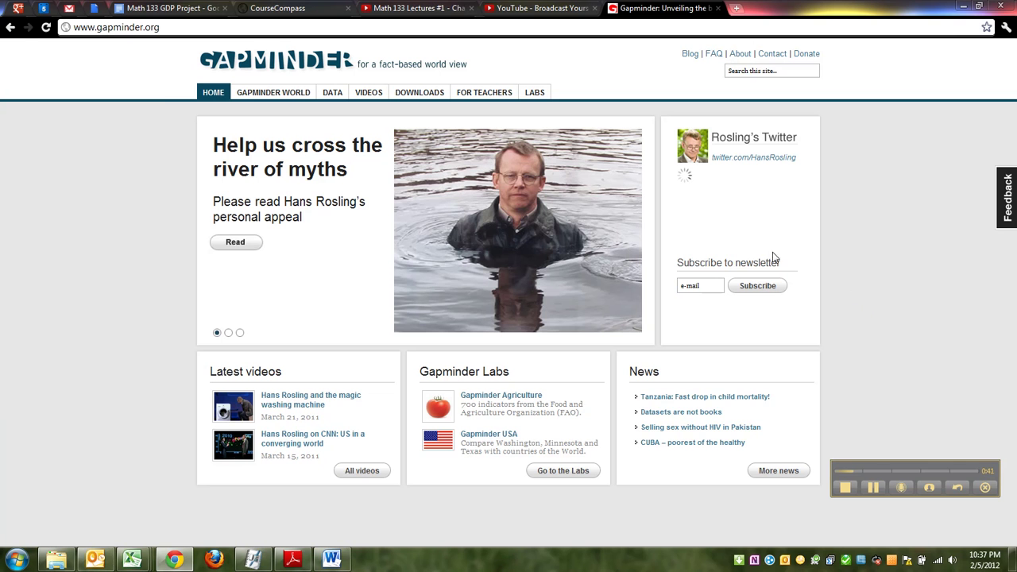
{"action": "left_click", "coordinate": [333, 94]}
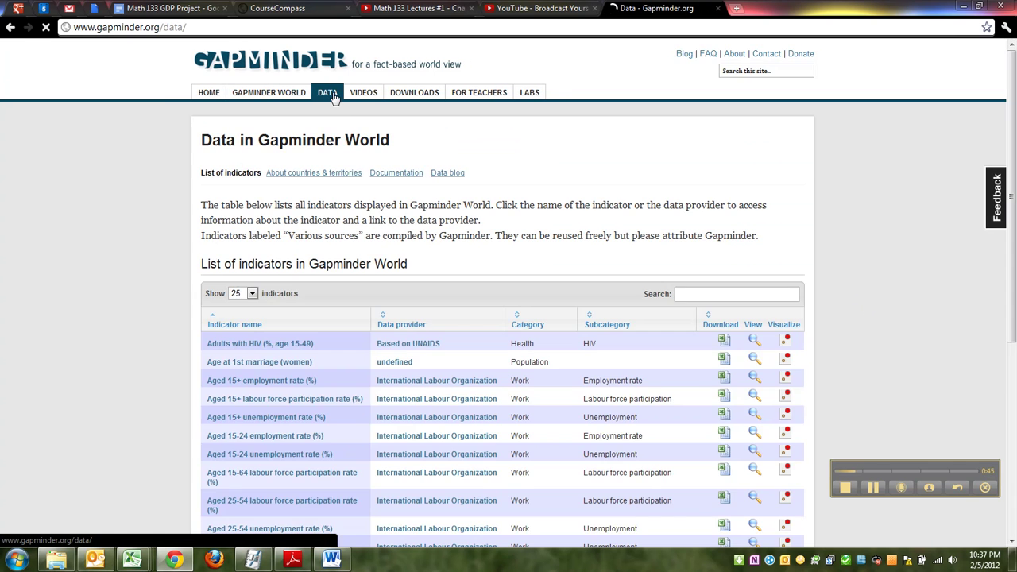
Step: Filter the indicators to GDP and open the downloaded GDP/capita spreadsheet in Excel
{"action": "scroll", "coordinate": [530, 255], "scroll_direction": "down", "scroll_amount": 5}
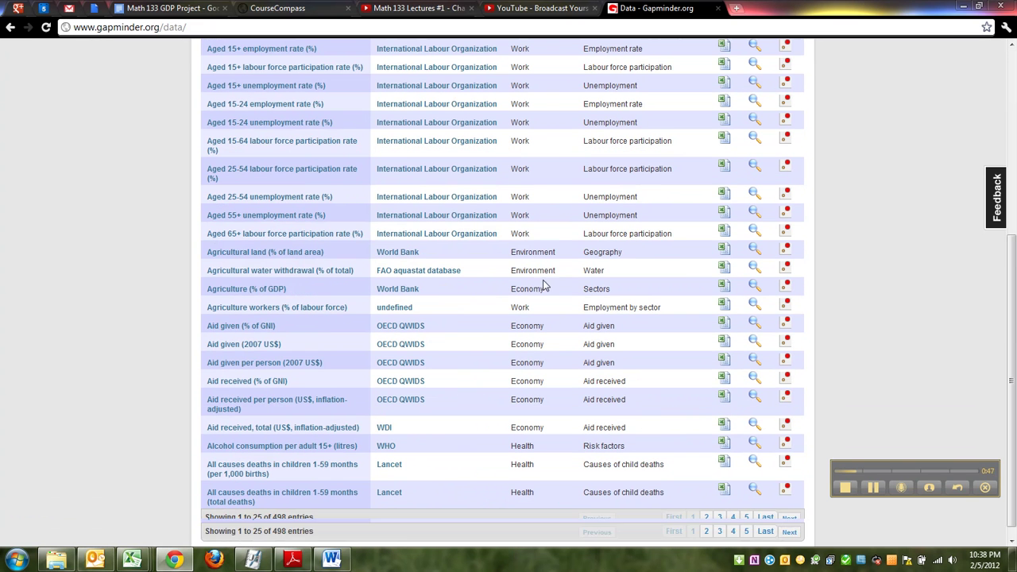
{"action": "scroll", "coordinate": [628, 298], "scroll_direction": "up", "scroll_amount": 5}
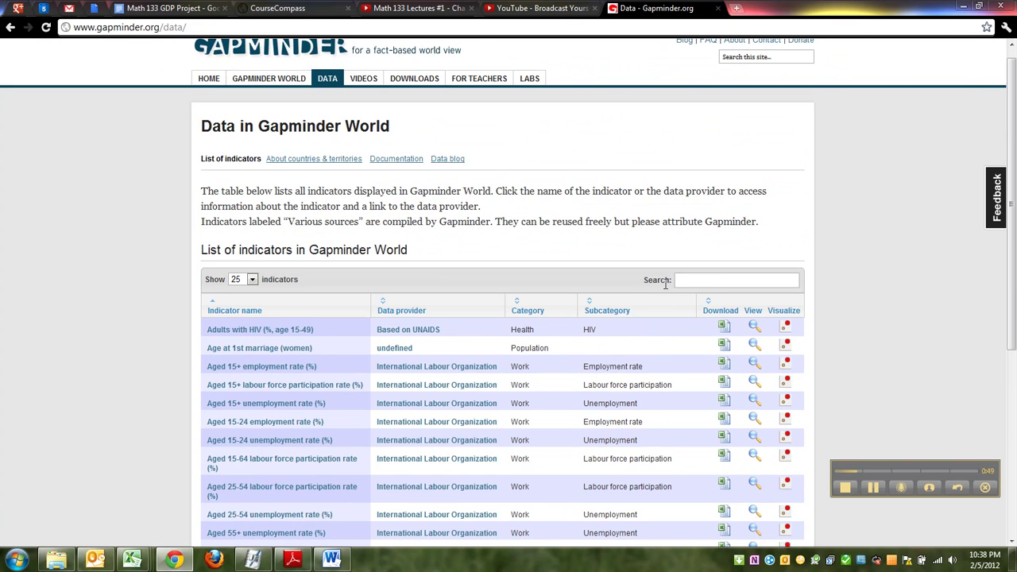
{"action": "scroll", "coordinate": [667, 290], "scroll_direction": "down", "scroll_amount": 2}
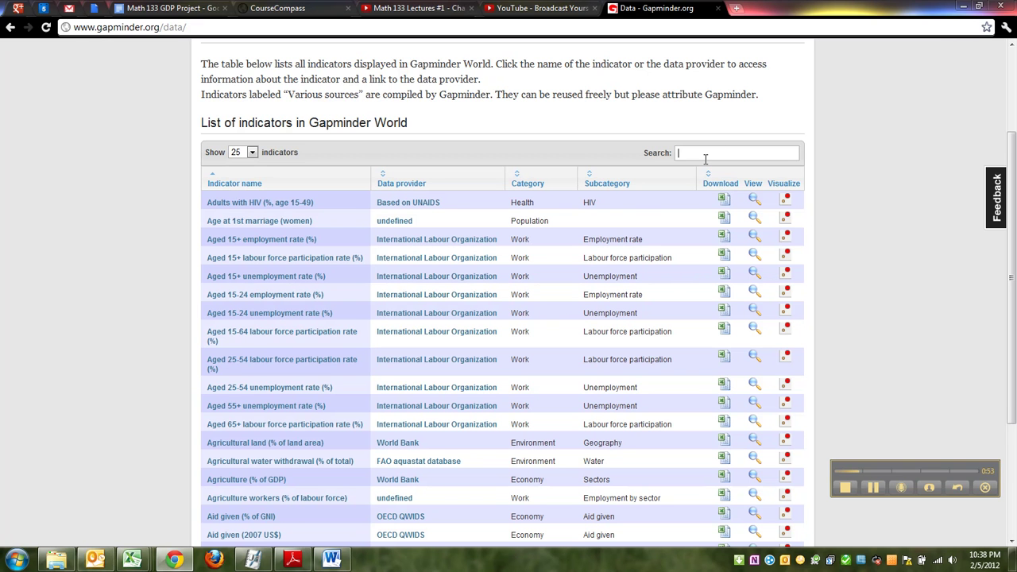
{"action": "type", "text": "P"}
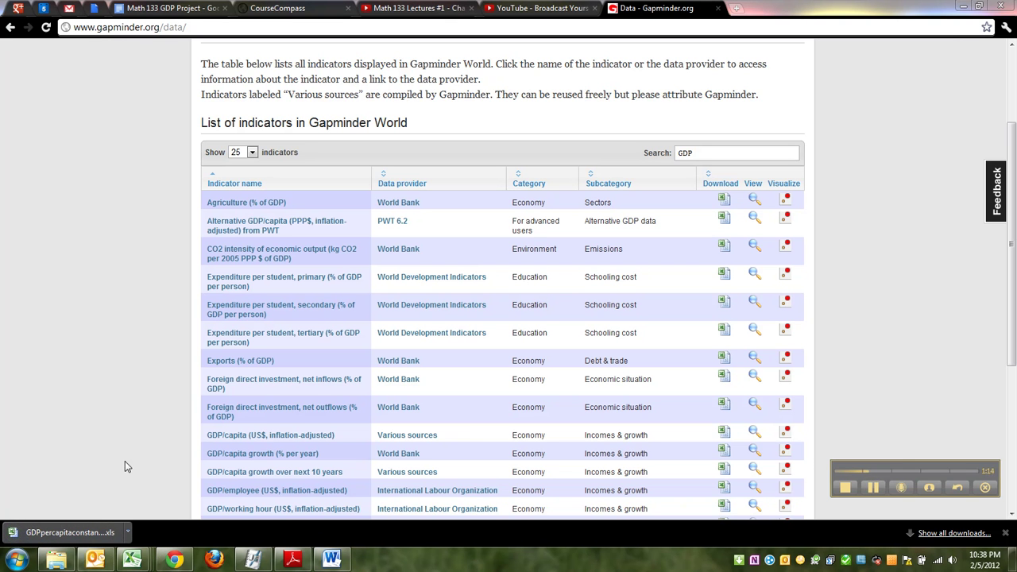
{"action": "left_click", "coordinate": [50, 531]}
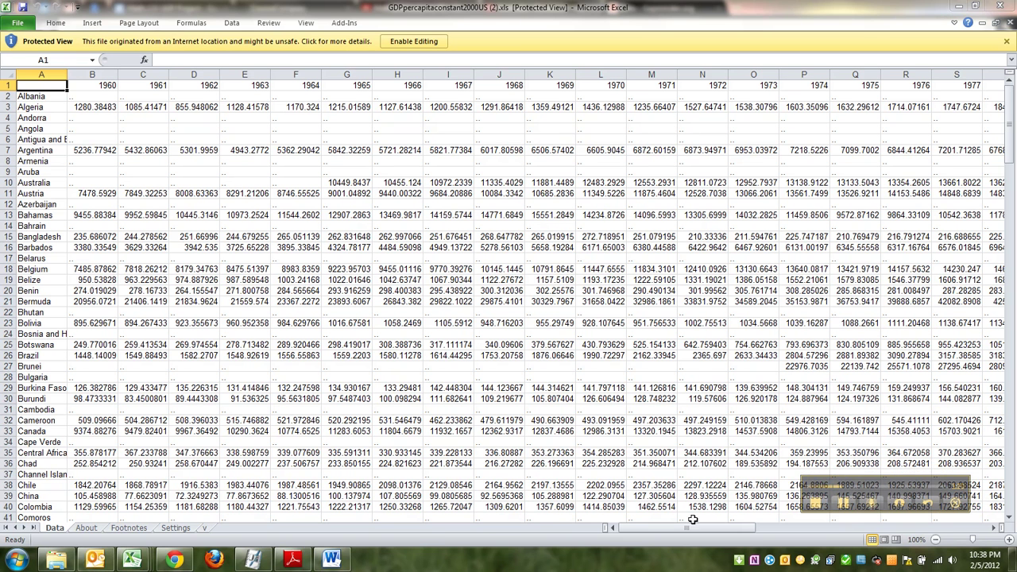
Step: In Firefox, download GDPpercapitaconstant2000US.xls and open it with Microsoft Excel
{"action": "left_click", "coordinate": [215, 559]}
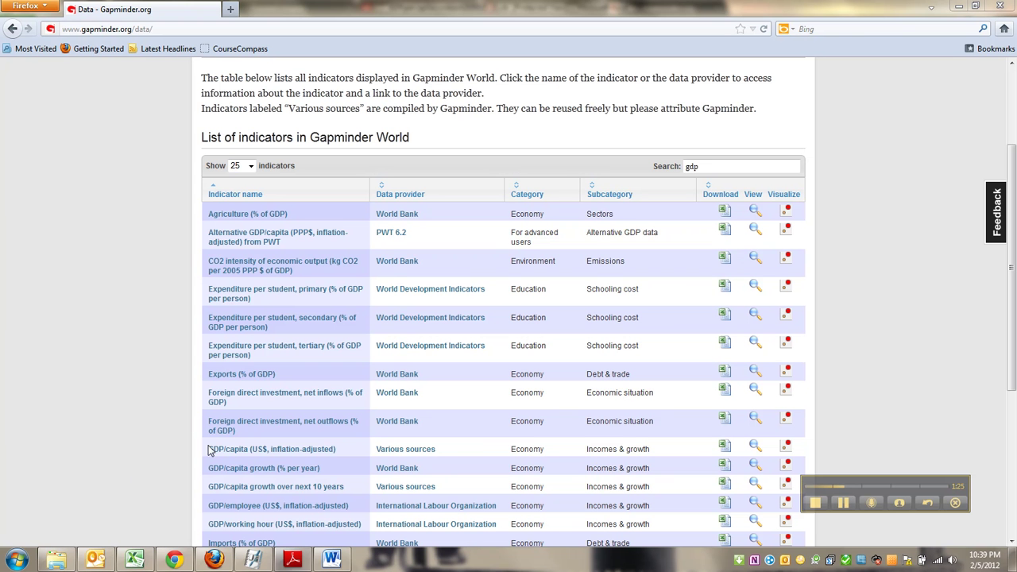
{"action": "left_click", "coordinate": [724, 450]}
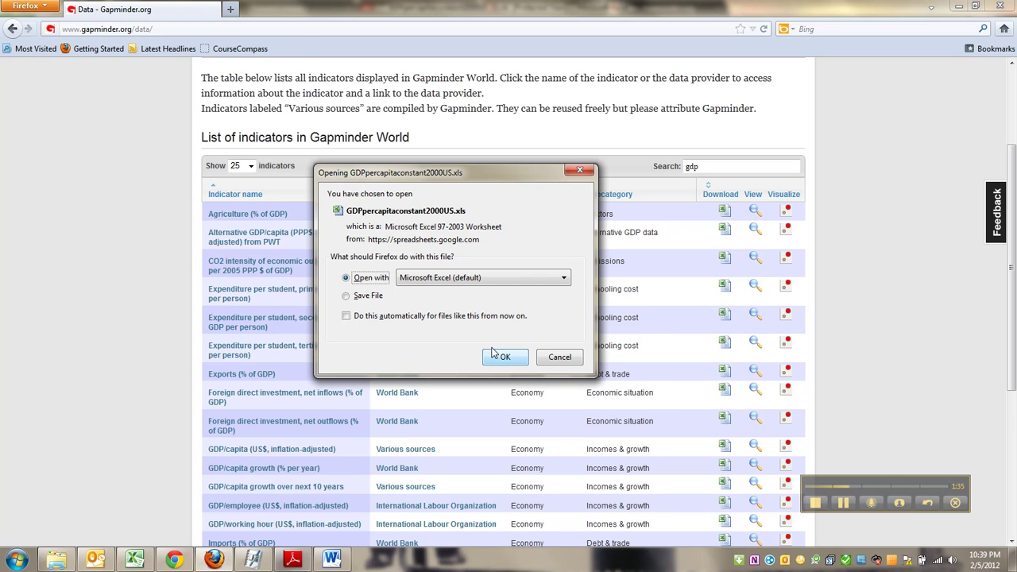
{"action": "left_click", "coordinate": [496, 356]}
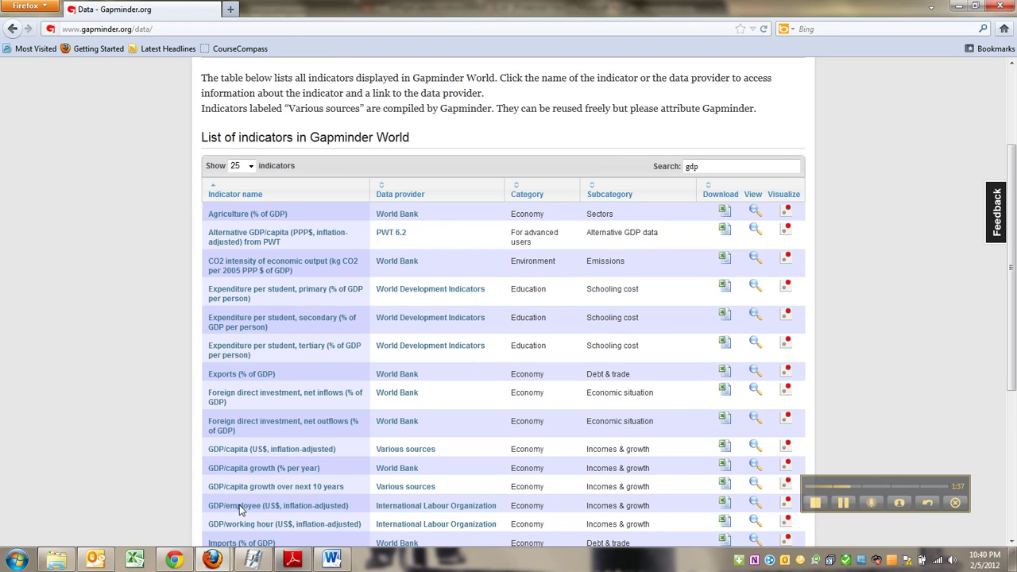
{"action": "mouse_move", "coordinate": [212, 561]}
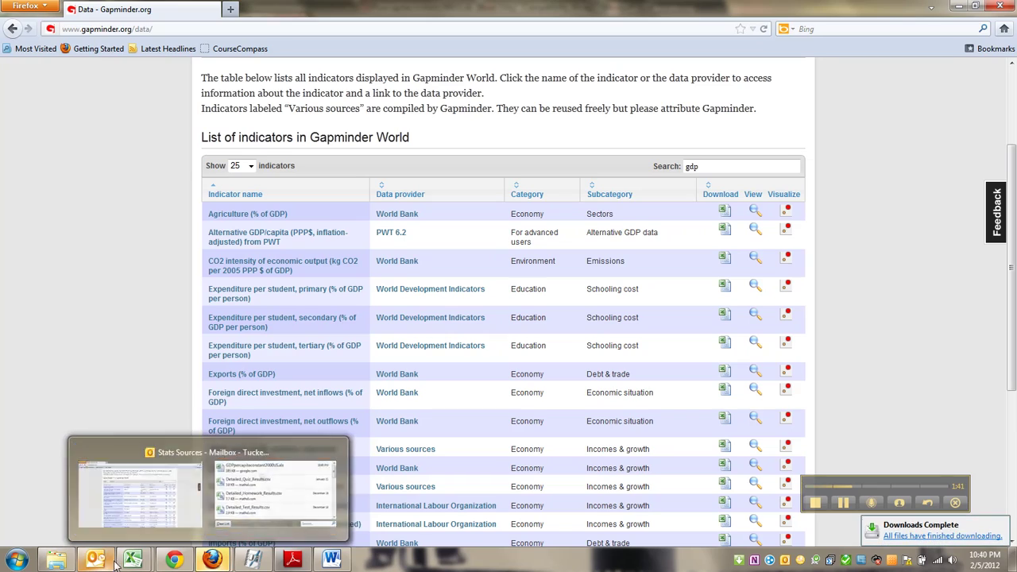
Step: Bring up GDPpercapitaconstant2000US (3).xls and enable editing to leave Protected View
{"action": "mouse_move", "coordinate": [133, 560]}
{"action": "left_click", "coordinate": [226, 497]}
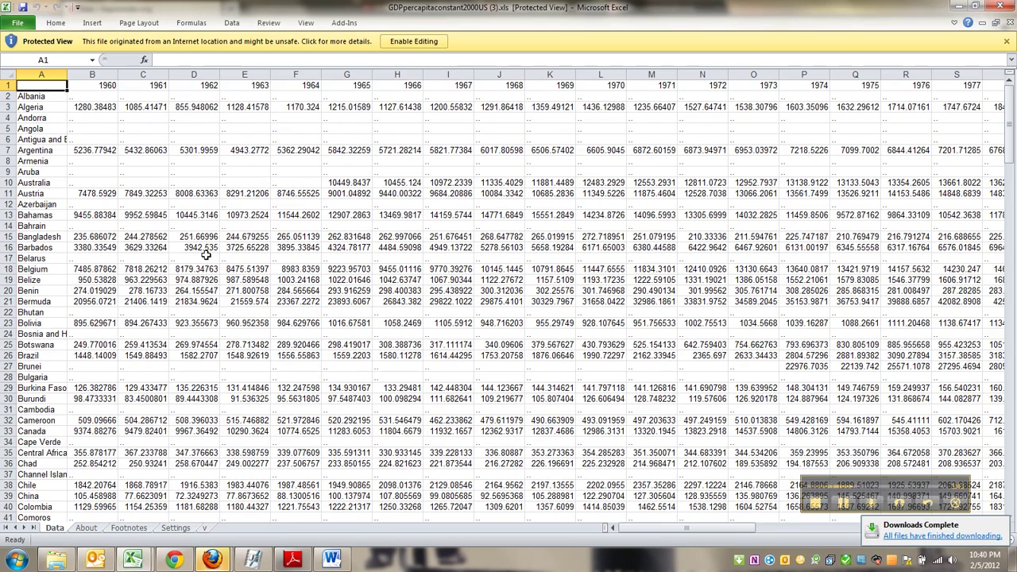
{"action": "mouse_move", "coordinate": [146, 561]}
{"action": "left_click", "coordinate": [203, 528]}
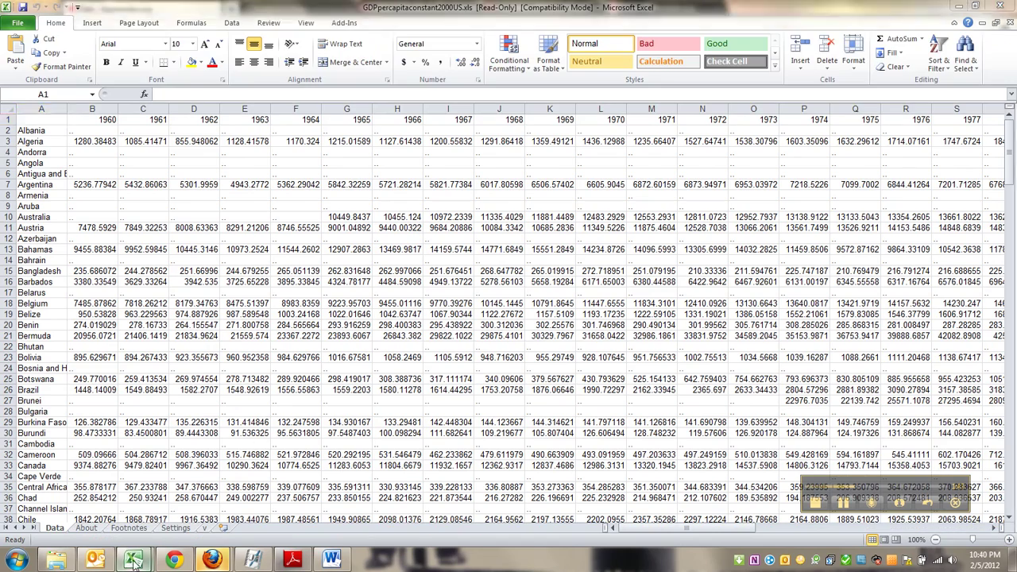
{"action": "mouse_move", "coordinate": [133, 560]}
{"action": "left_click", "coordinate": [79, 489]}
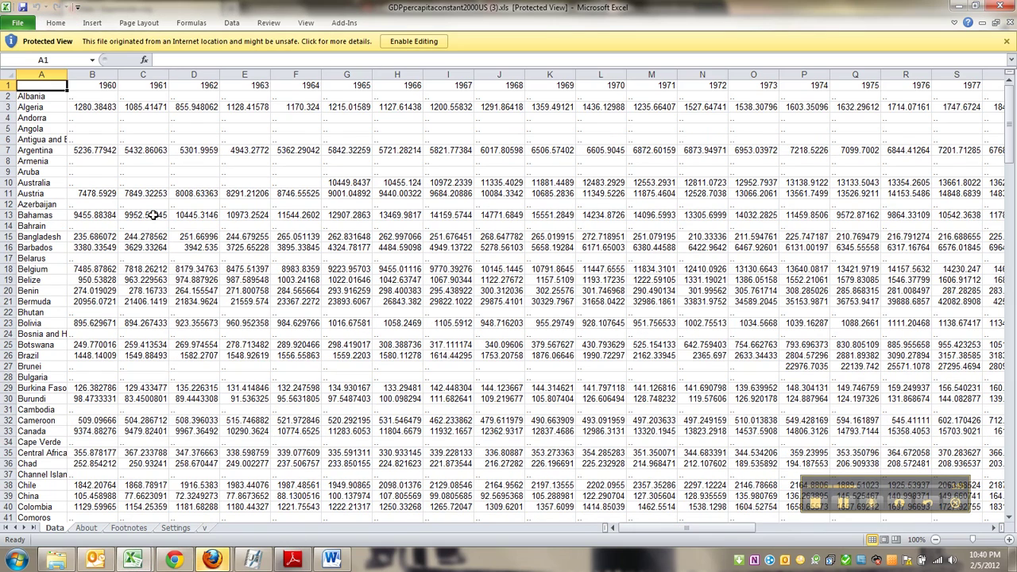
{"action": "left_click", "coordinate": [199, 216]}
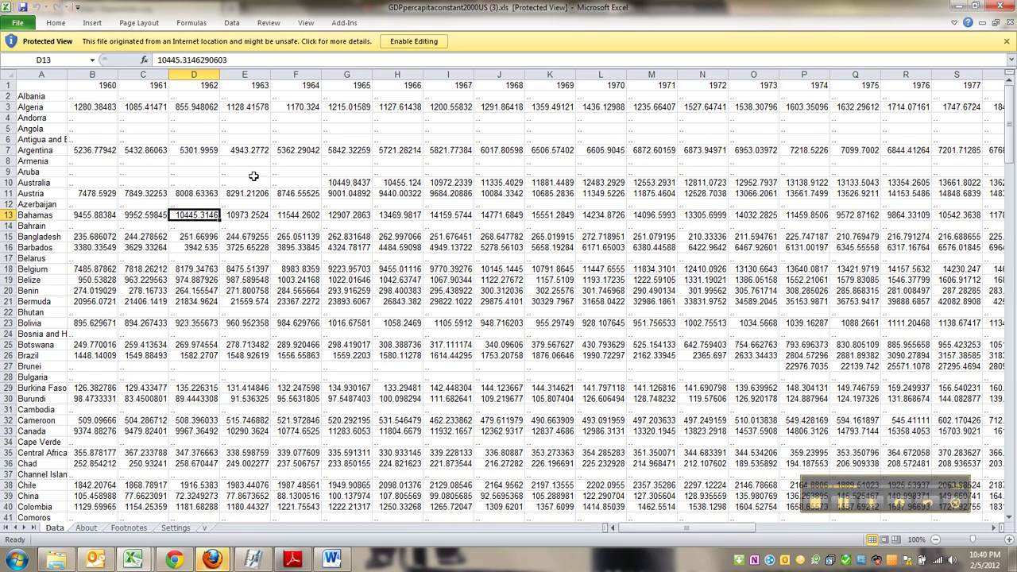
{"action": "left_click", "coordinate": [413, 41]}
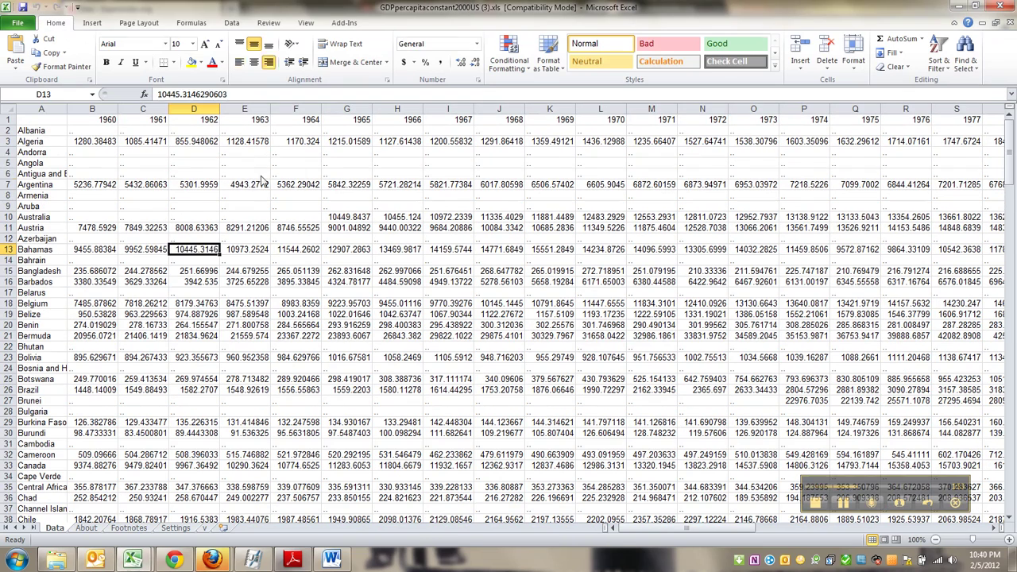
{"action": "left_click", "coordinate": [260, 178]}
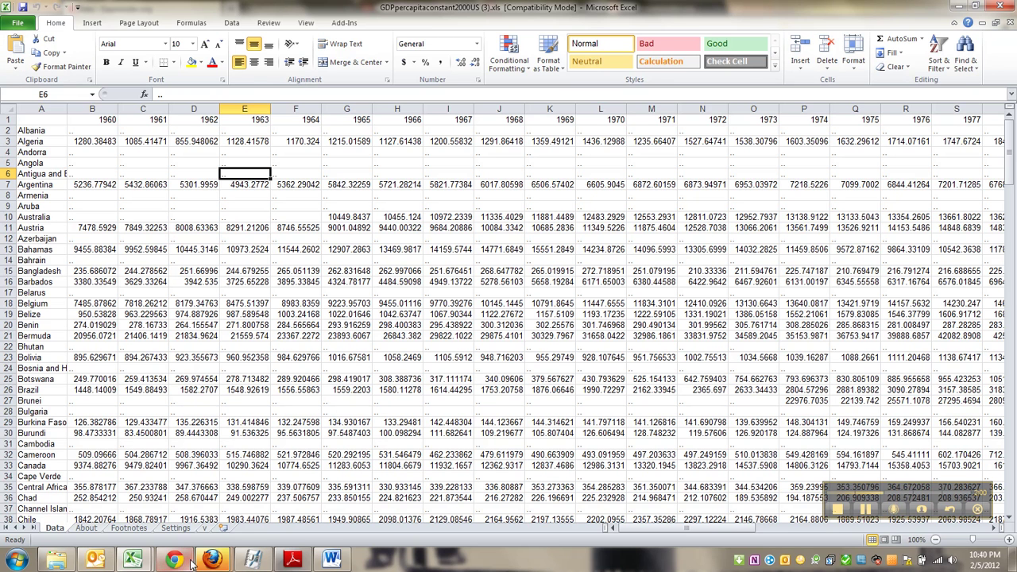
Step: Show Part 1 of the MAT 133 Project #1 PDF with its file-naming instruction
{"action": "left_click", "coordinate": [293, 561]}
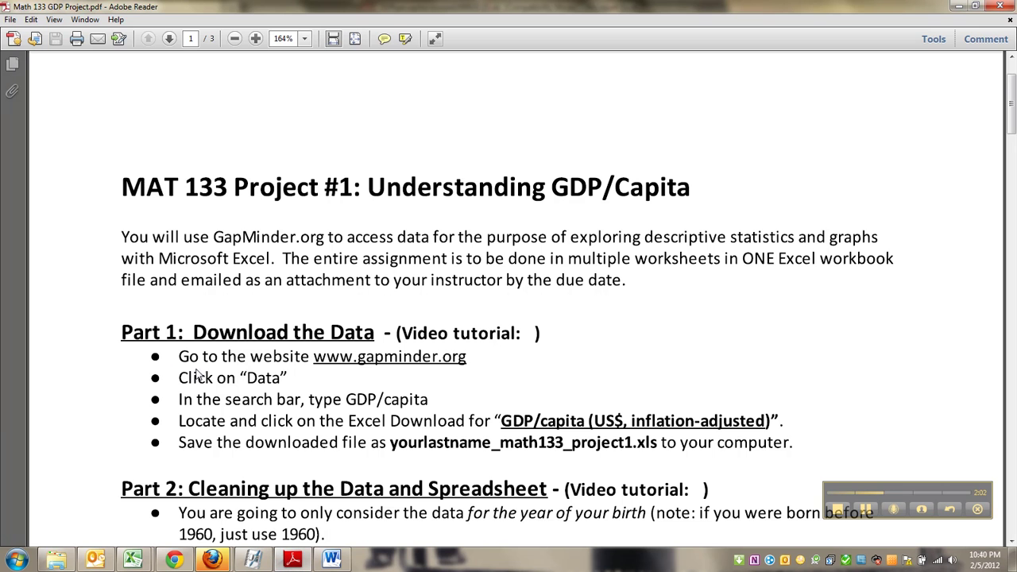
{"action": "scroll", "coordinate": [272, 415], "scroll_direction": "down", "scroll_amount": 1}
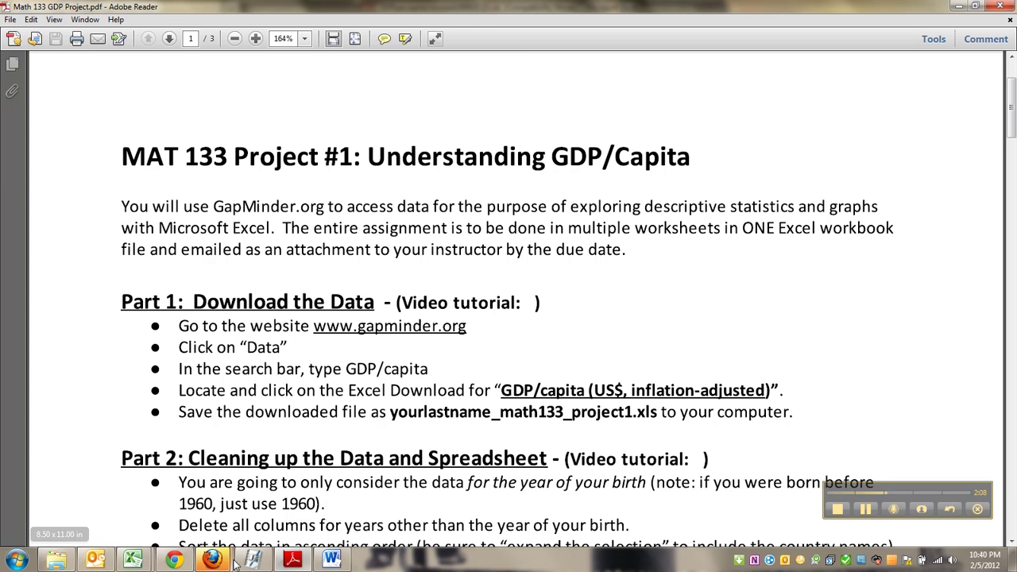
Step: Close the duplicate GDP workbook without saving
{"action": "mouse_move", "coordinate": [137, 560]}
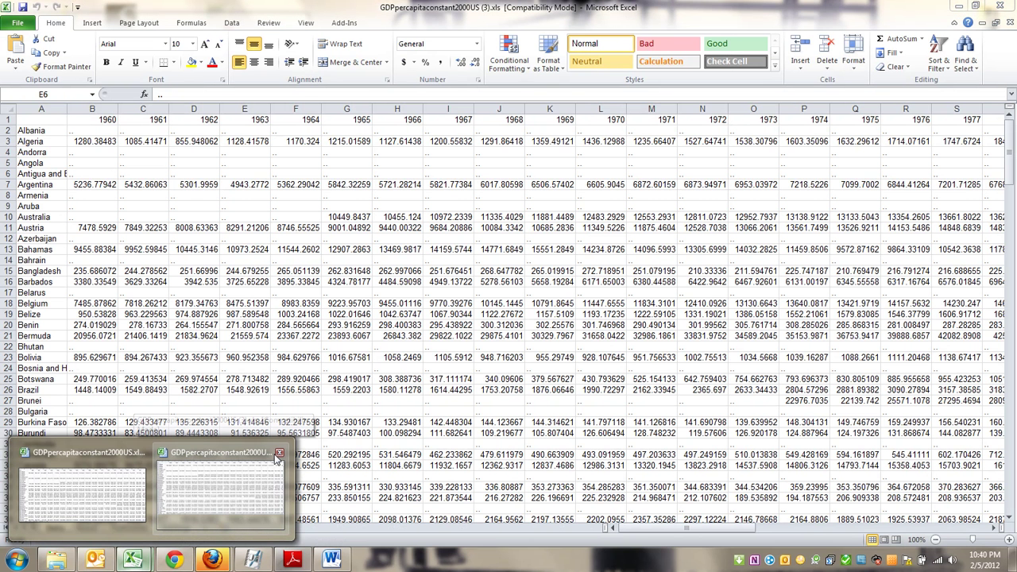
{"action": "left_click", "coordinate": [279, 453]}
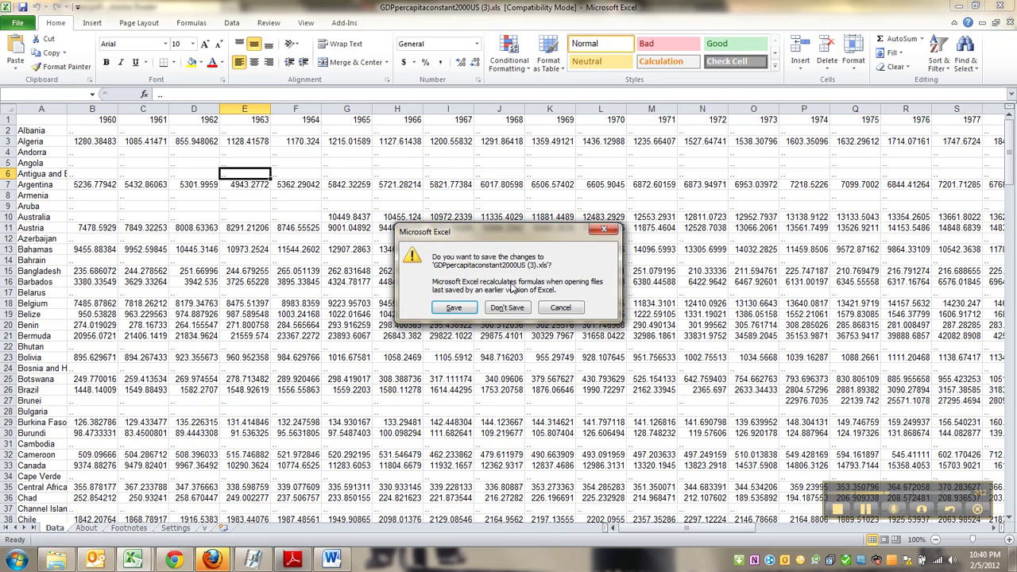
{"action": "left_click", "coordinate": [506, 308]}
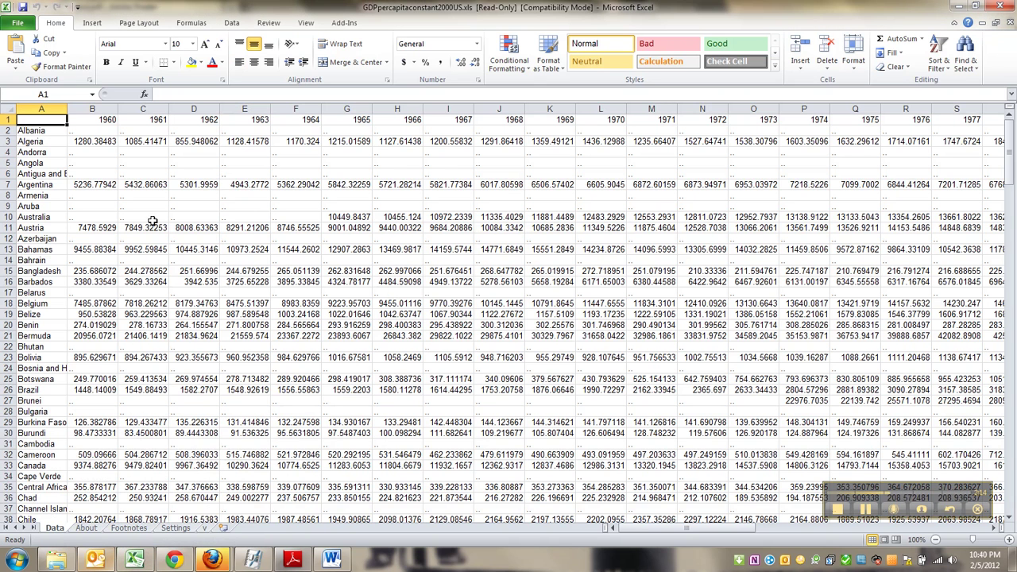
Step: Save the workbook to the Desktop as the student's lastname_math133_project1.xls
{"action": "left_click", "coordinate": [20, 23]}
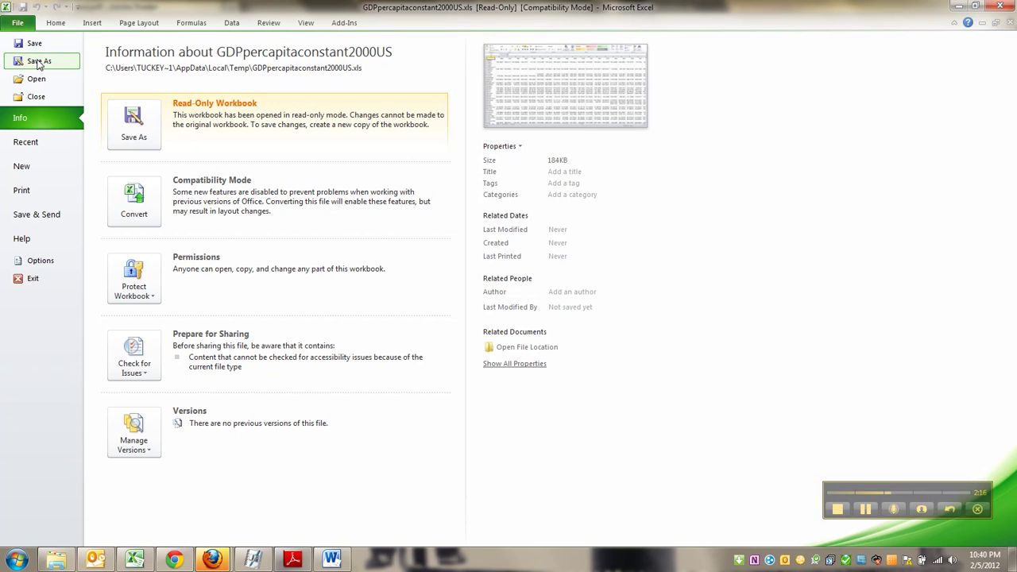
{"action": "left_click", "coordinate": [39, 62]}
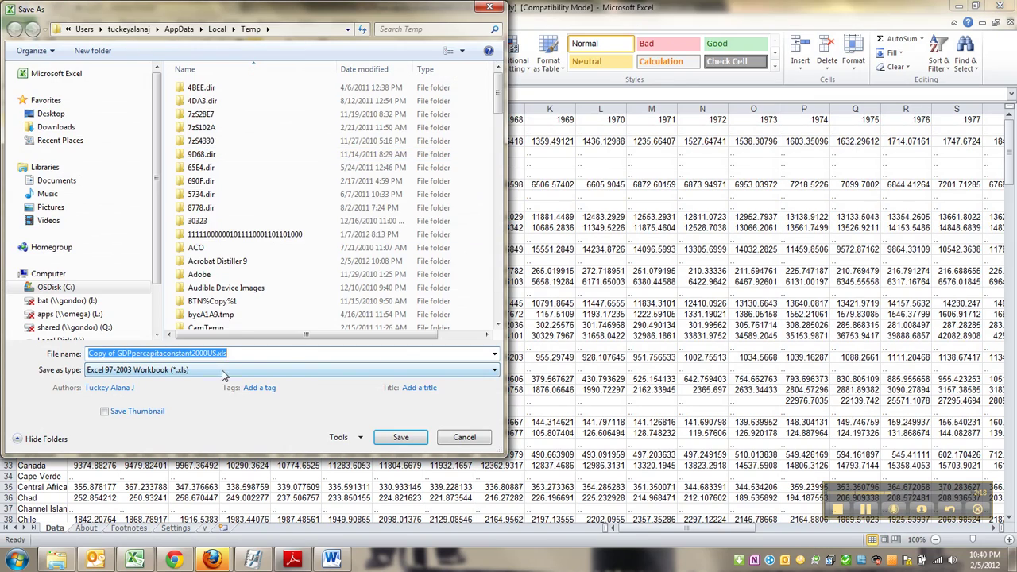
{"action": "left_click", "coordinate": [51, 113]}
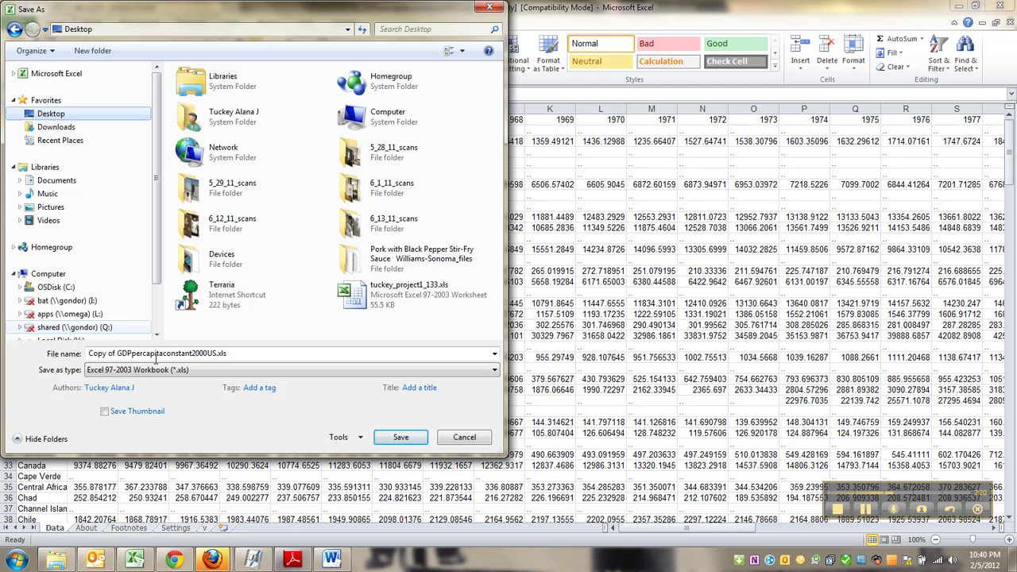
{"action": "left_click", "coordinate": [188, 355]}
{"action": "left_click", "coordinate": [211, 355]}
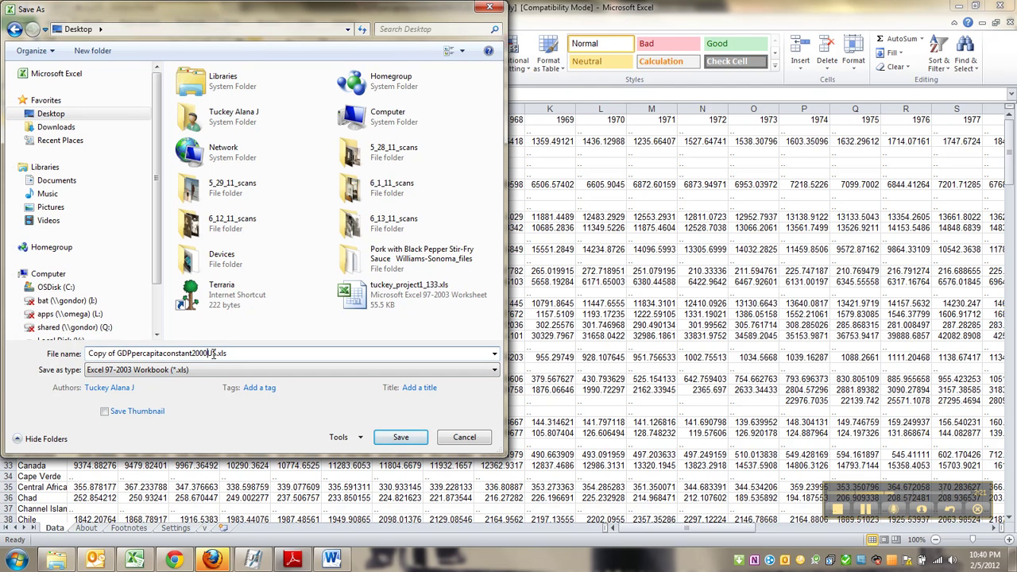
{"action": "left_click_drag", "start_coordinate": [216, 354], "coordinate": [68, 360]}
{"action": "key", "text": "BackSpace"}
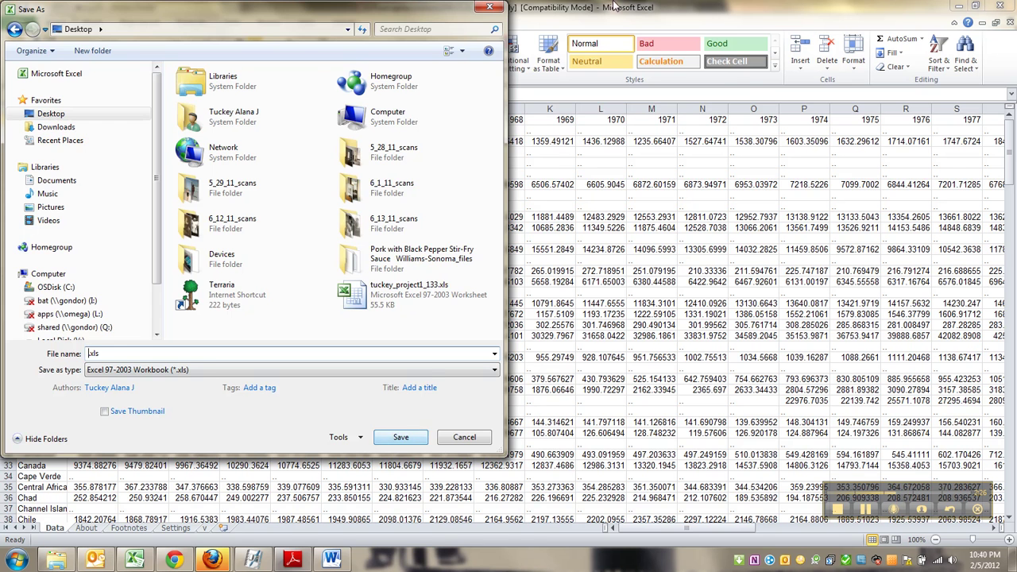
{"action": "left_click_drag", "start_coordinate": [24, 8], "coordinate": [286, 45]}
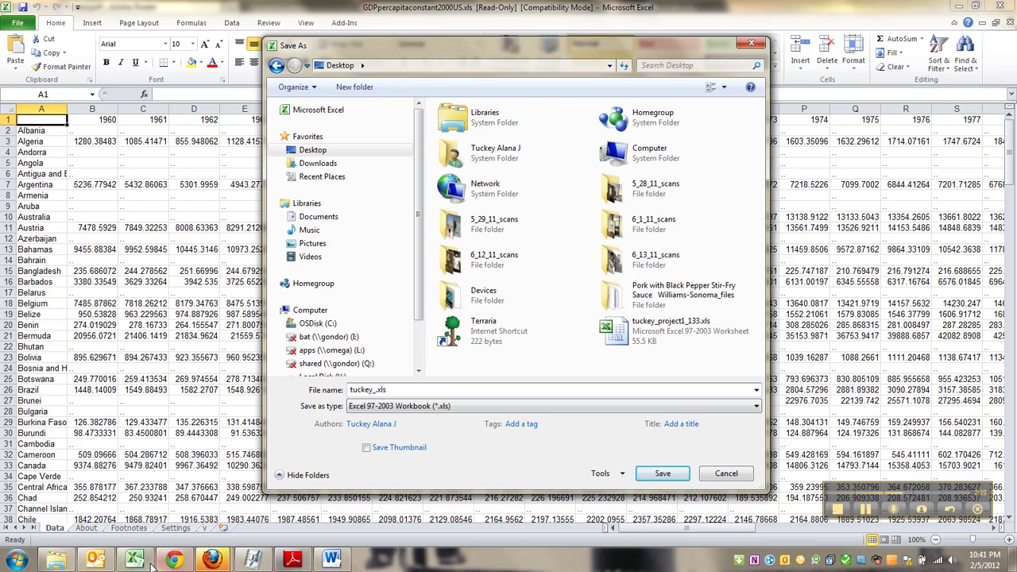
{"action": "left_click", "coordinate": [299, 560]}
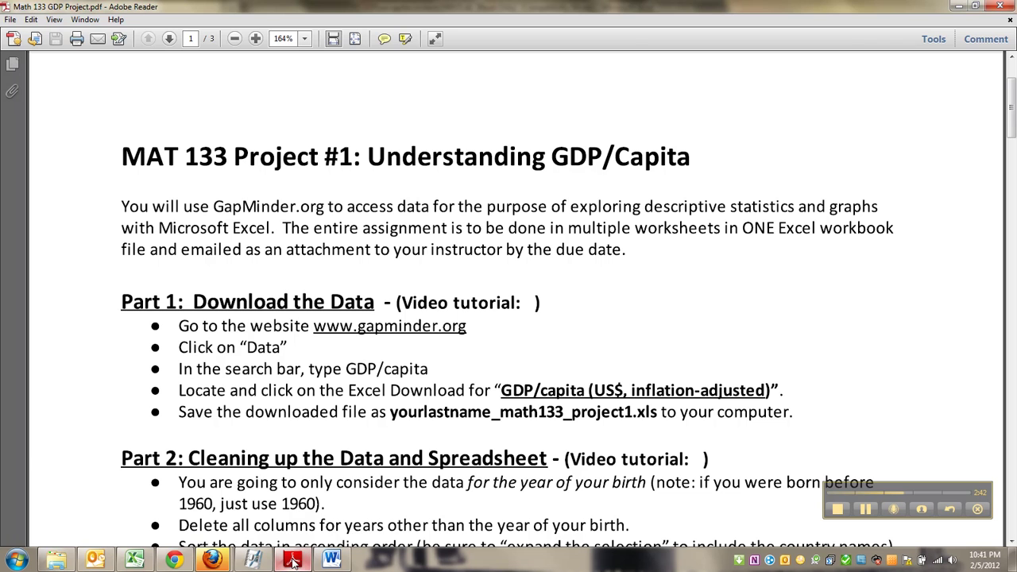
{"action": "left_click", "coordinate": [293, 561]}
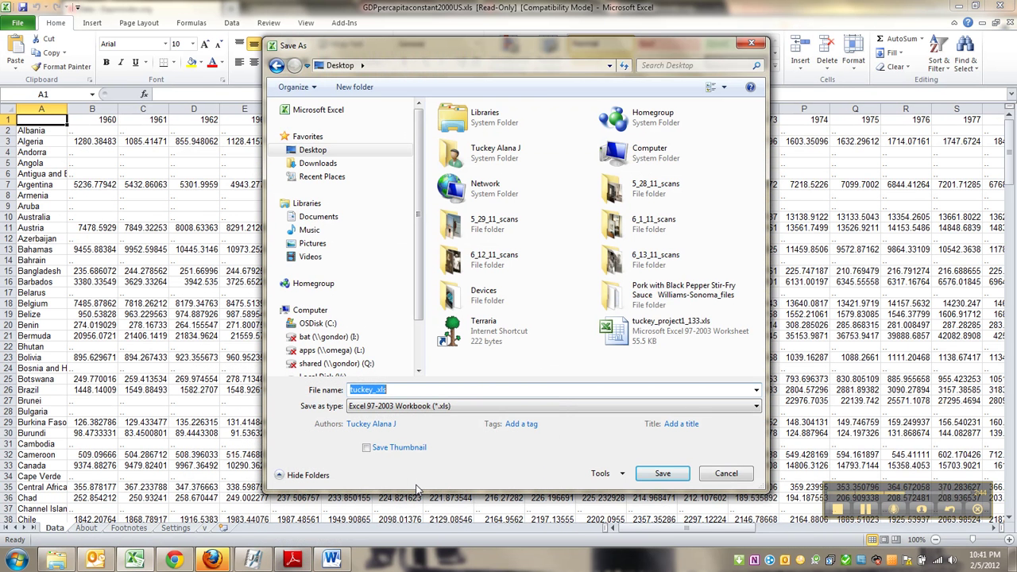
{"action": "left_click", "coordinate": [377, 391]}
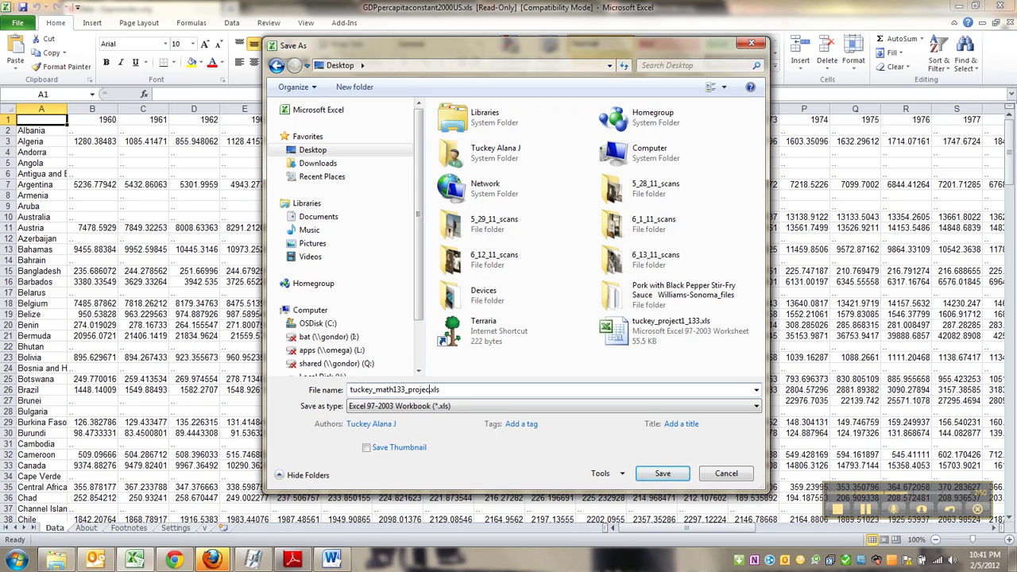
{"action": "key", "text": "Return"}
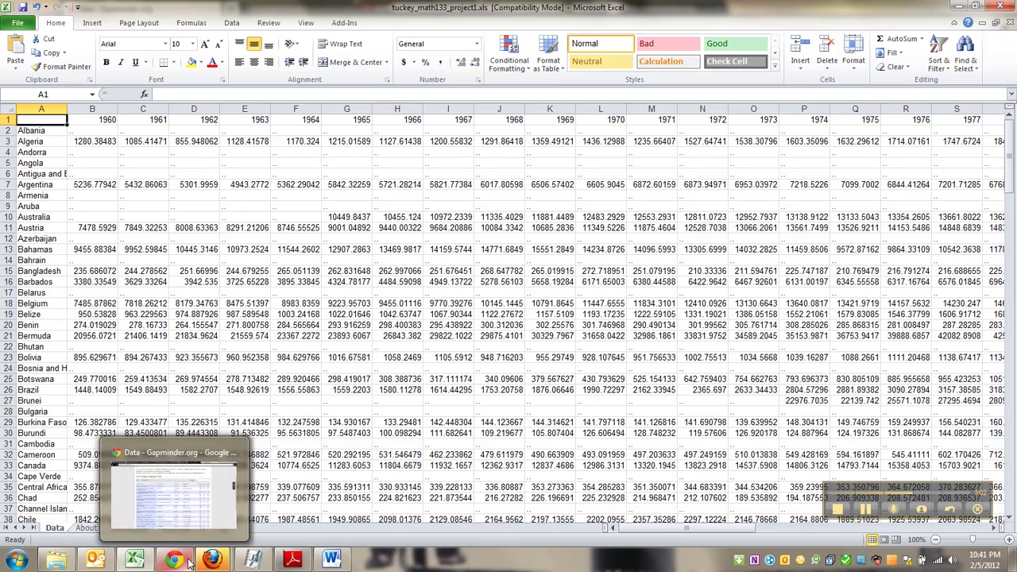
Step: Scroll the MAT 133 project PDF to the Part 2 data-cleaning instructions
{"action": "left_click", "coordinate": [348, 481]}
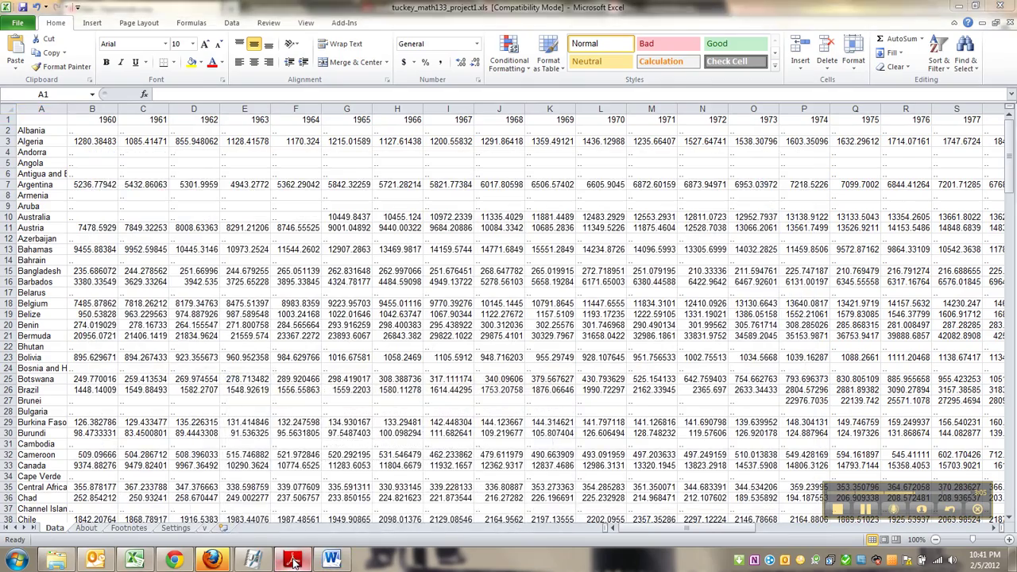
{"action": "left_click", "coordinate": [320, 515]}
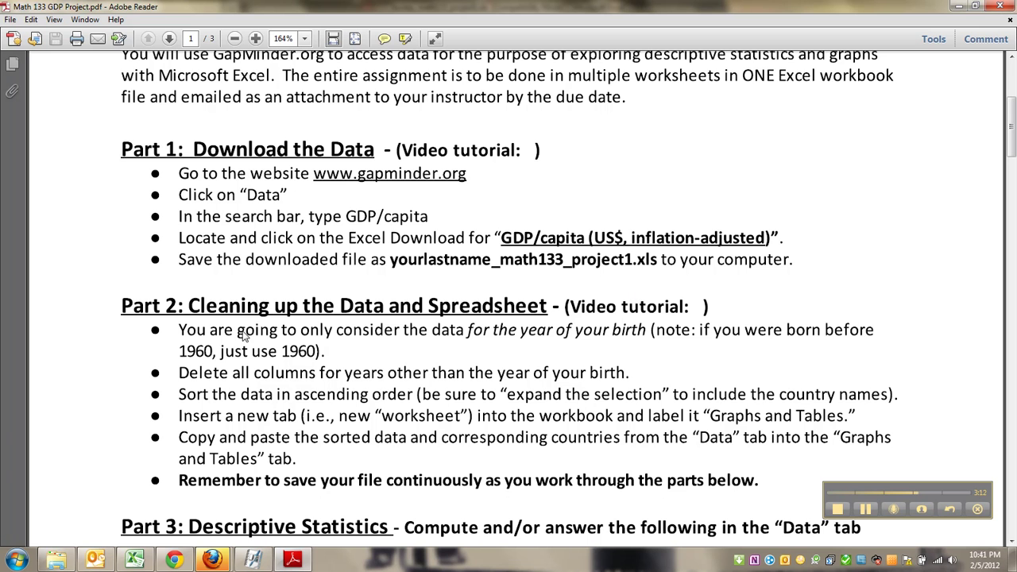
{"action": "scroll", "coordinate": [292, 333], "scroll_direction": "down", "scroll_amount": 1}
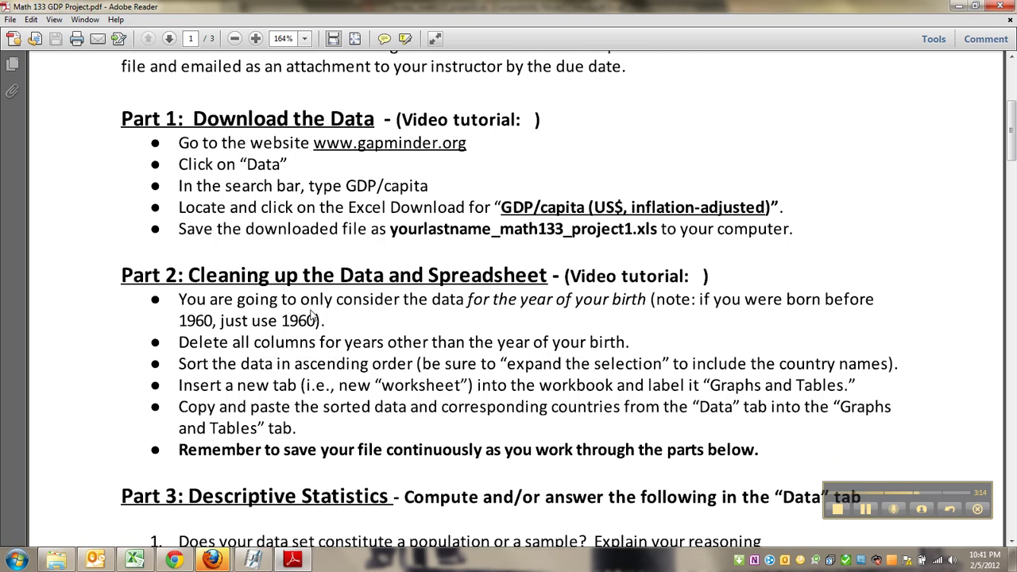